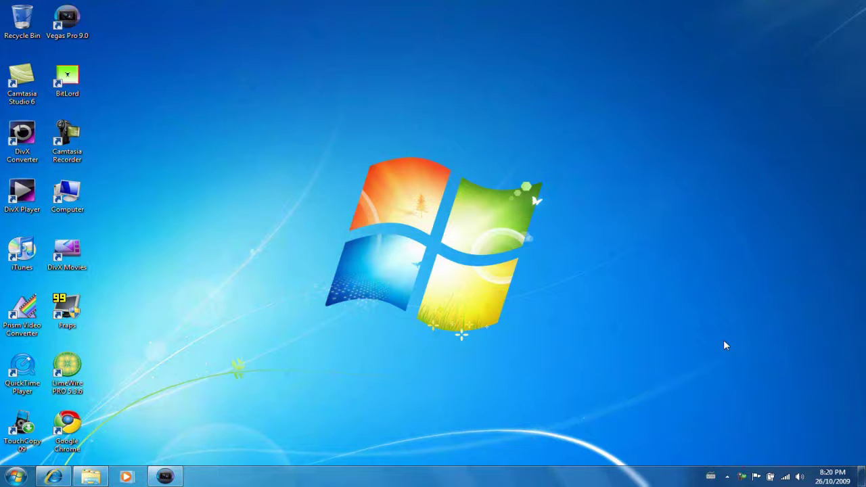
In Internet Explorer, search Mininova for "sony vegas pro" and view the Sony Vegas Pro 9 + Crack and KeyGen torrent page.
click(54, 478)
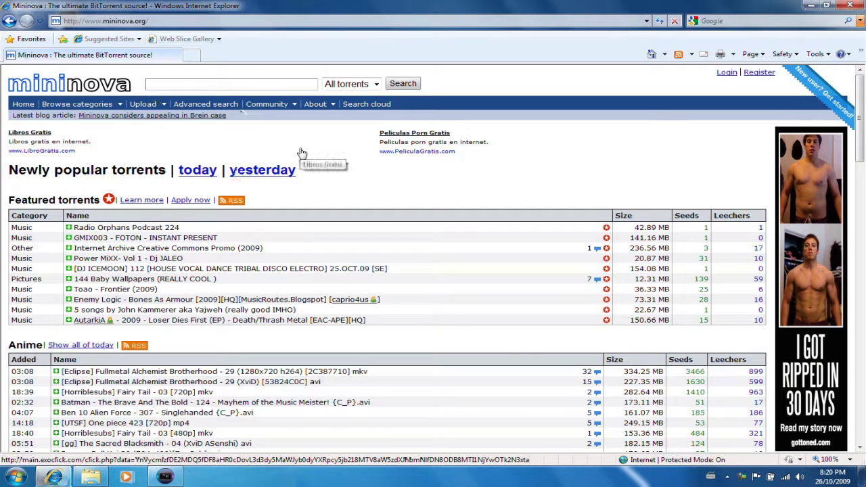
text(s)
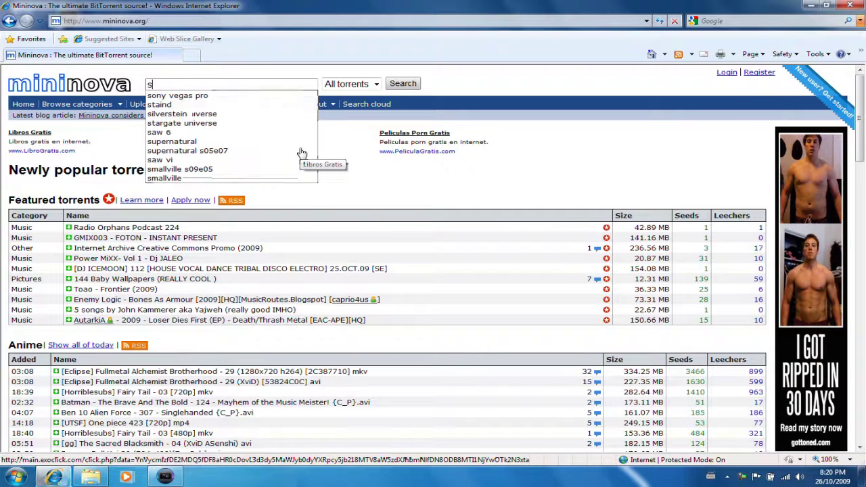
text(ony vegas)
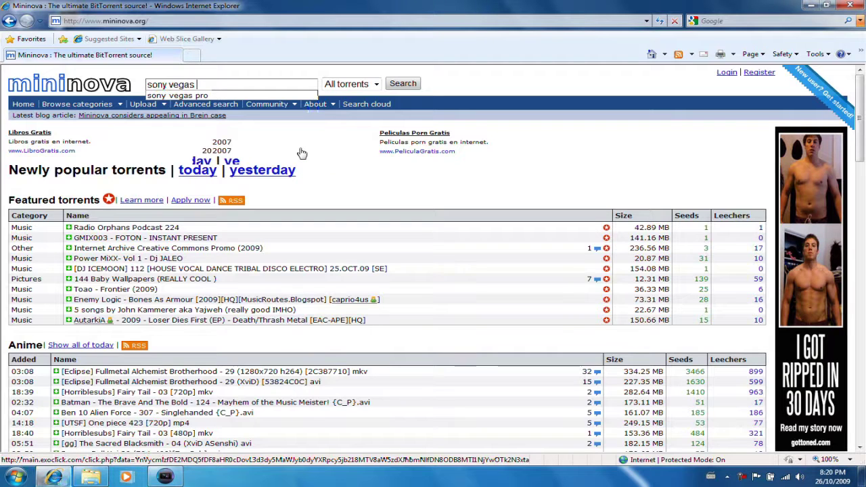
key(Down)
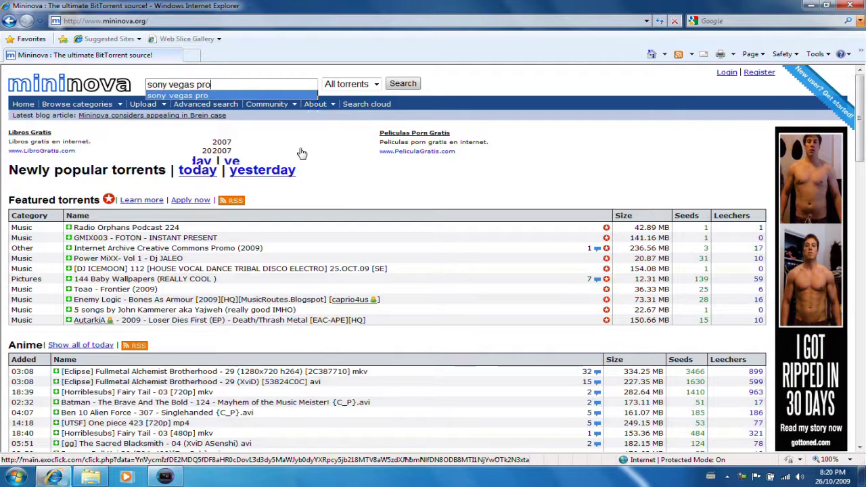
key(Return)
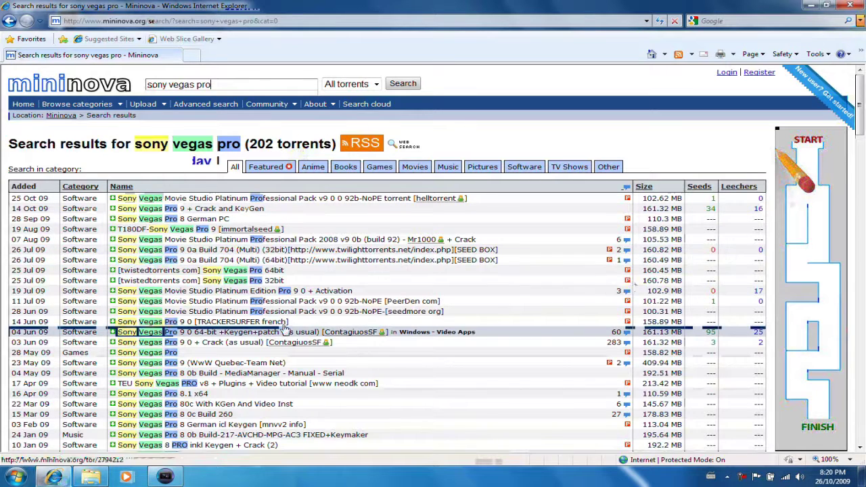
click(245, 212)
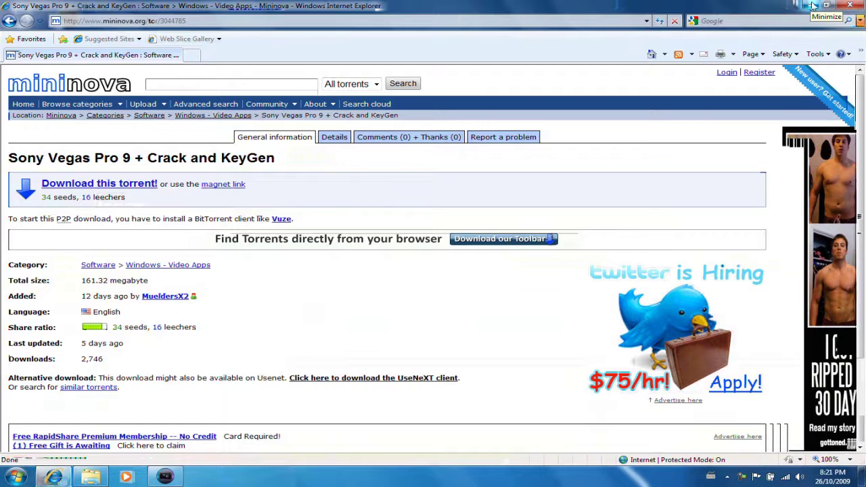
click(814, 5)
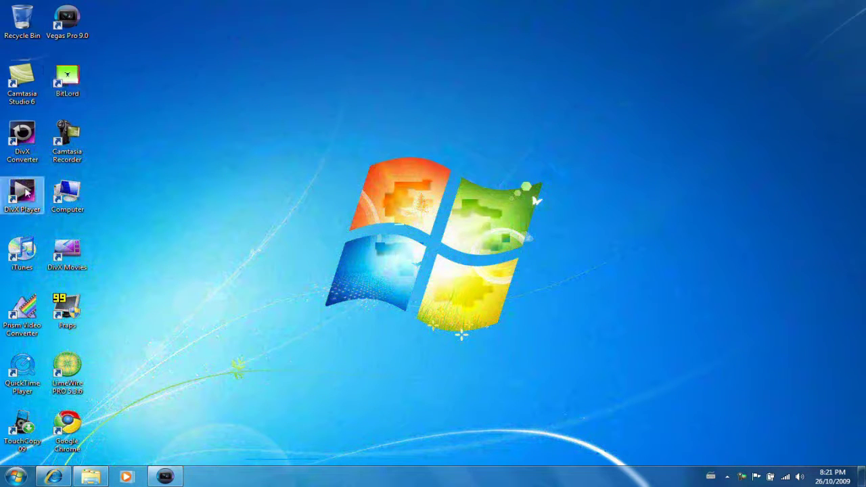
Switch to Windows Explorer, go up to Downloads, identify the WinRAR archive and reopen the extracted Sony Vegas Pro 9 folder.
click(95, 474)
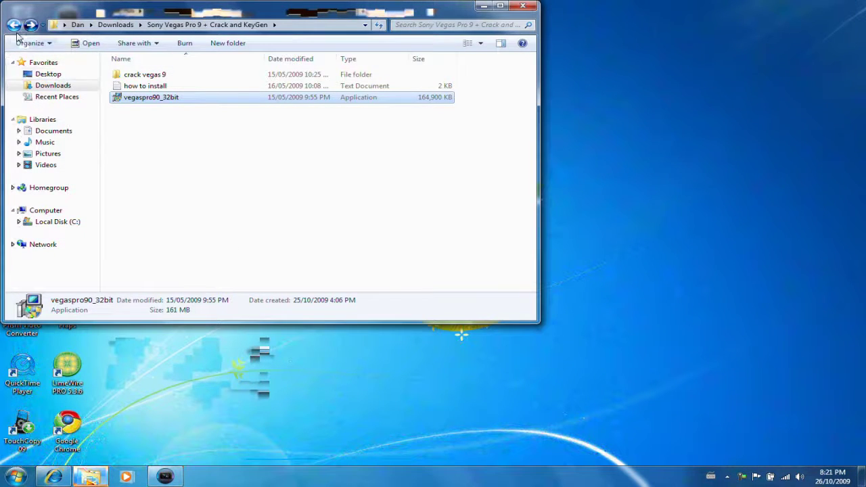
click(13, 25)
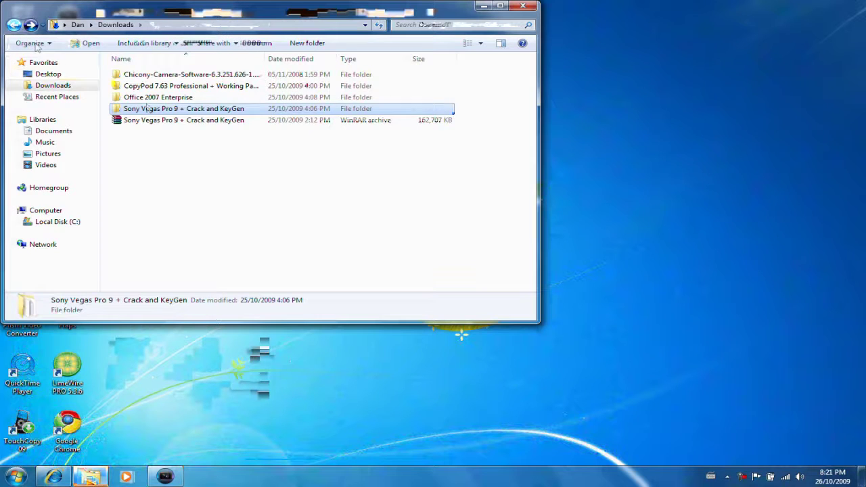
click(178, 122)
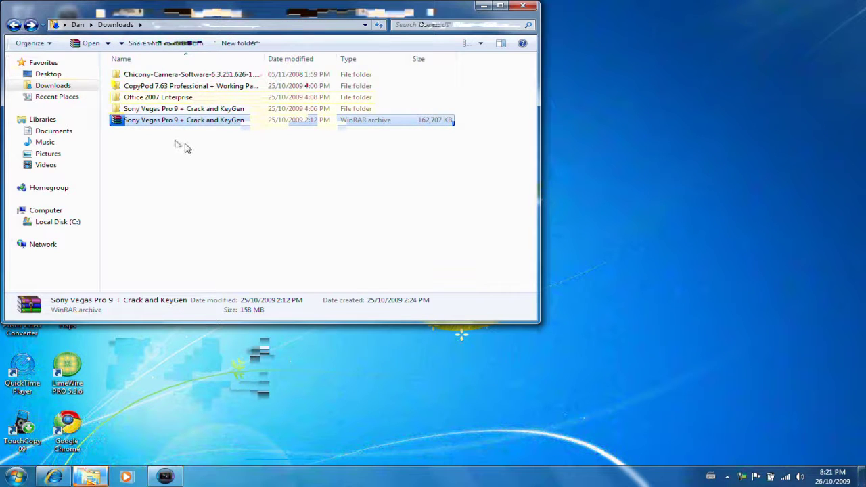
click(184, 147)
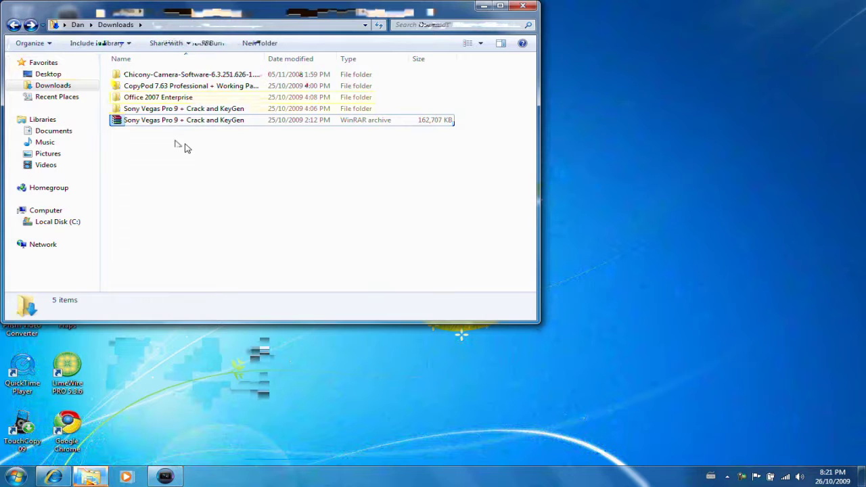
click(207, 112)
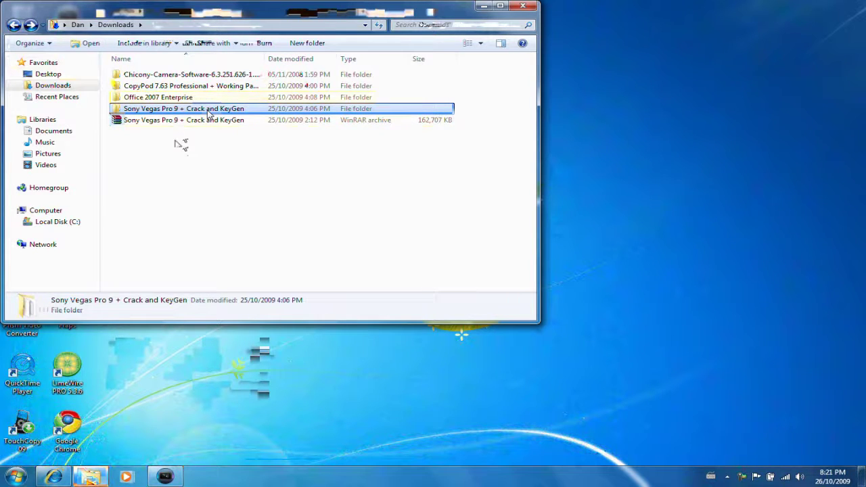
double_click(207, 113)
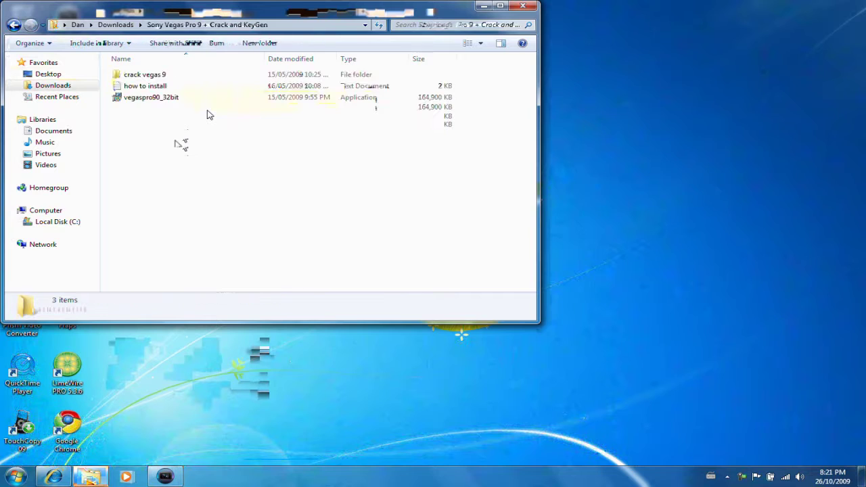
Open the crack vegas 9 folder and run the Sony_VegasPro8_DVDArchitect45_SoundForge9_CRACK application as administrator.
click(163, 101)
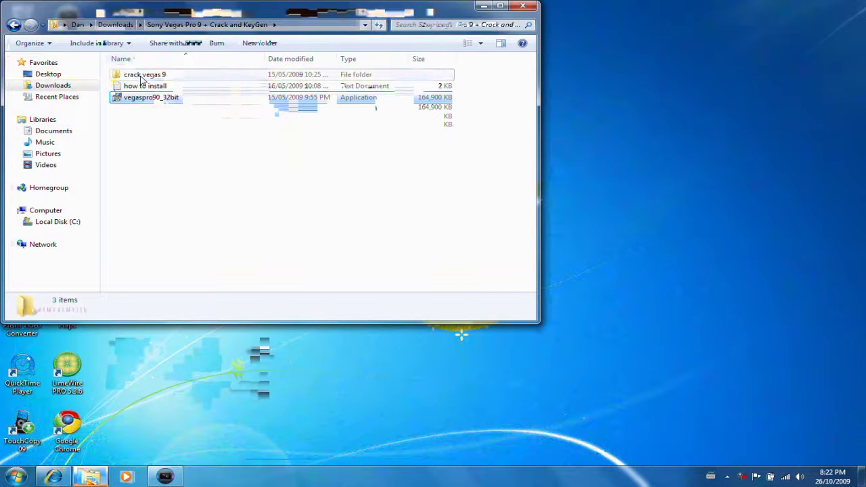
click(160, 122)
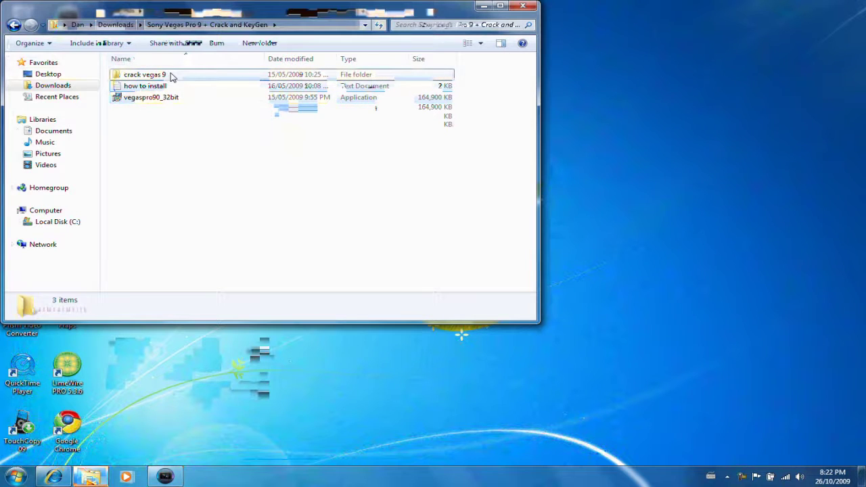
double_click(170, 75)
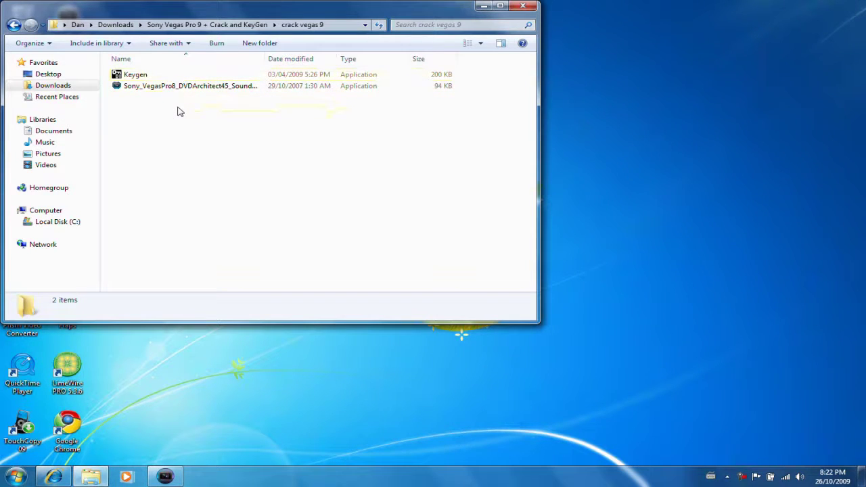
right_click(225, 94)
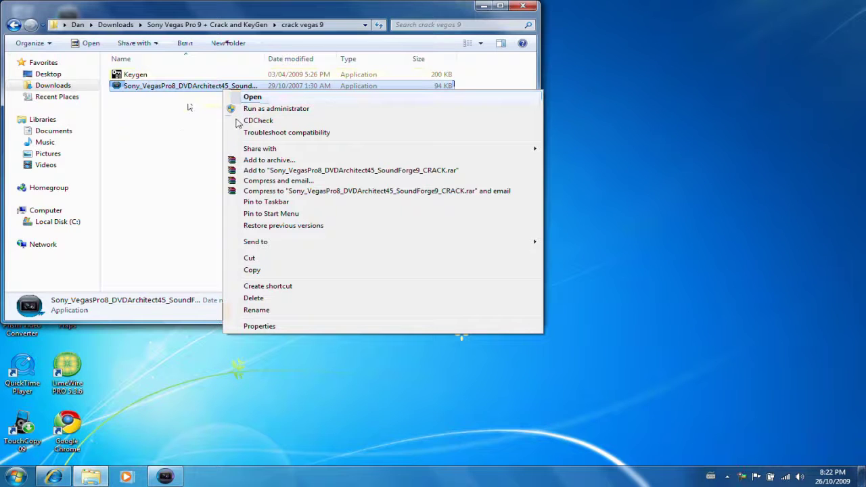
click(274, 111)
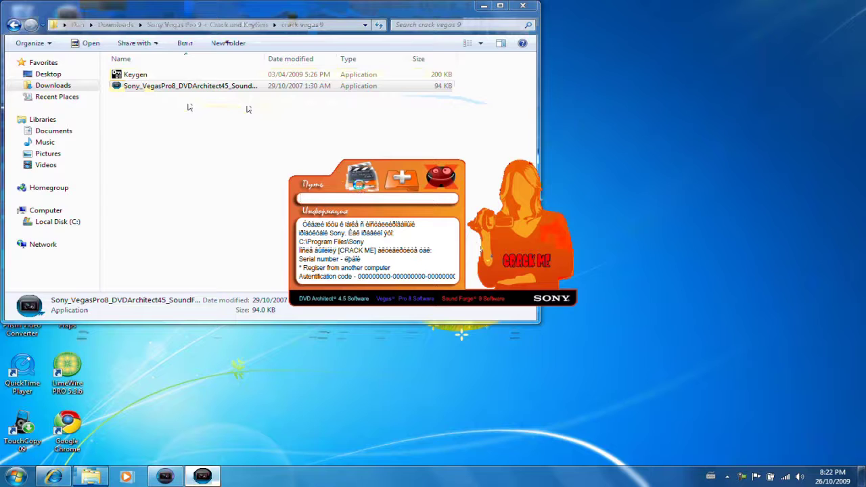
click(361, 186)
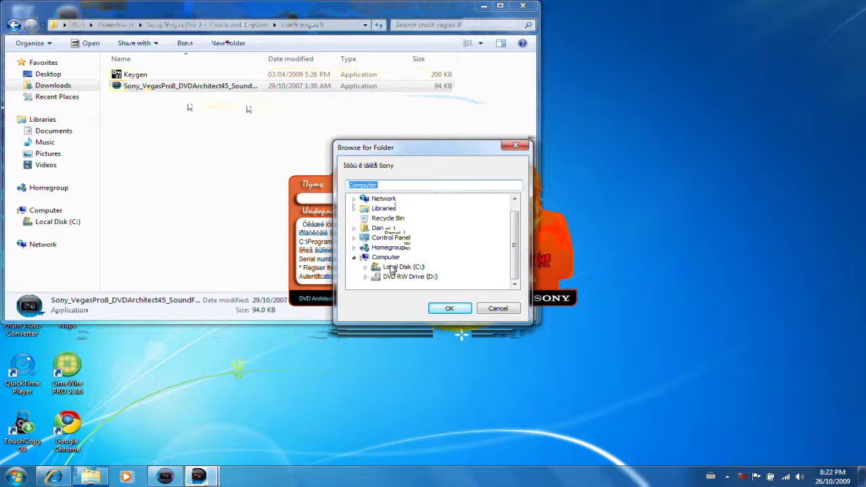
click(365, 267)
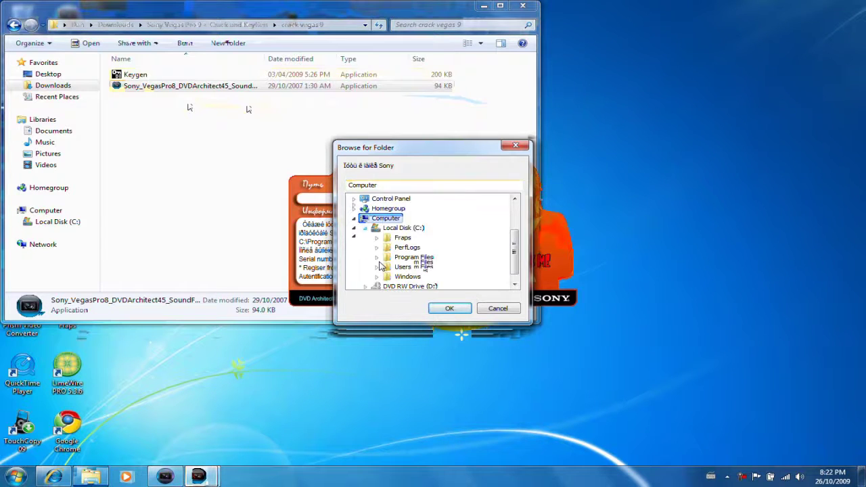
click(376, 257)
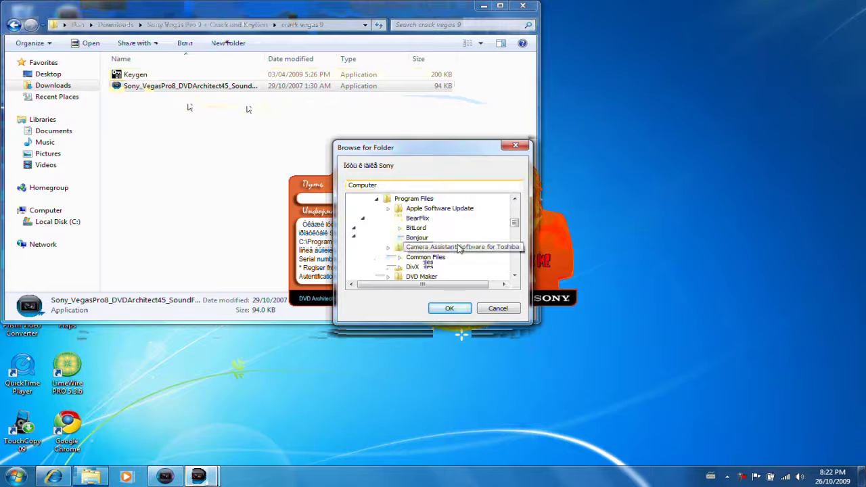
scroll(459, 249, down, 6)
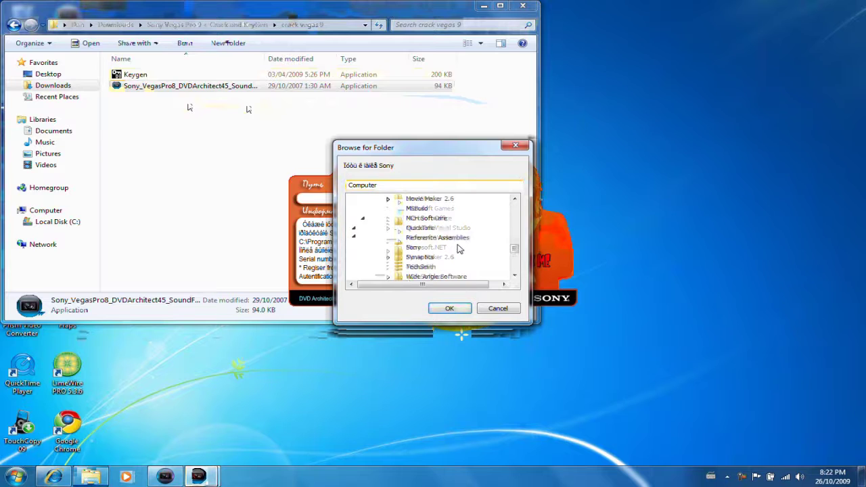
click(388, 238)
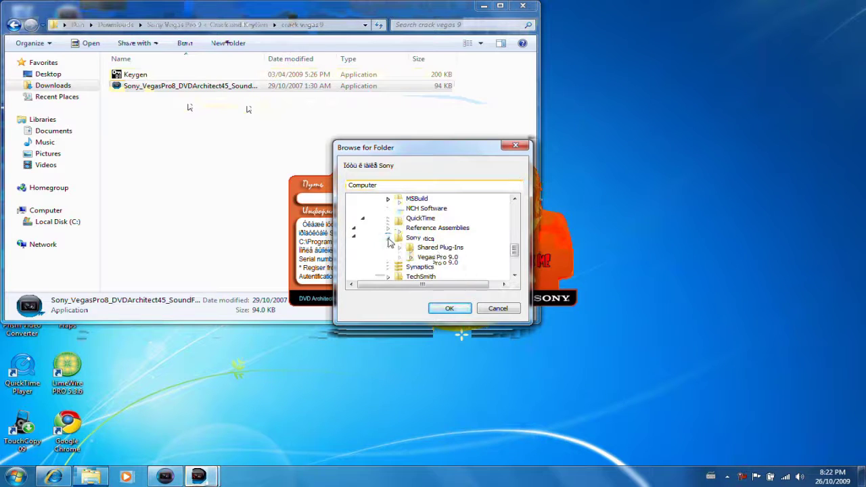
click(414, 258)
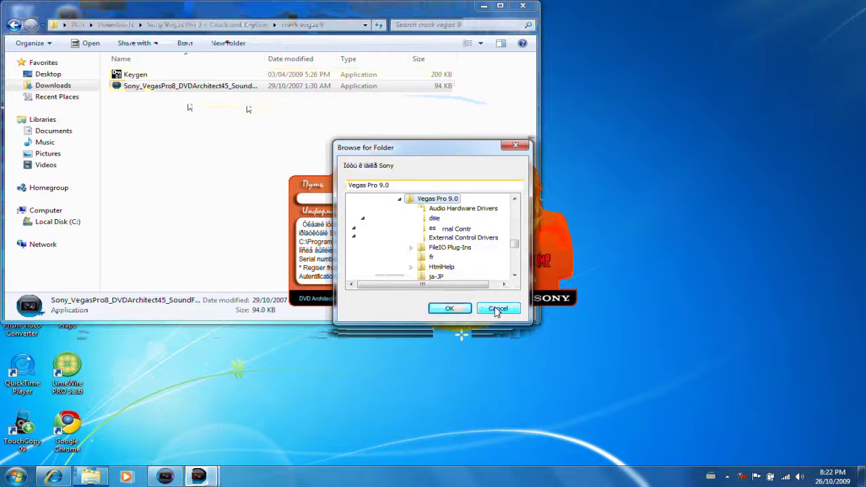
click(497, 310)
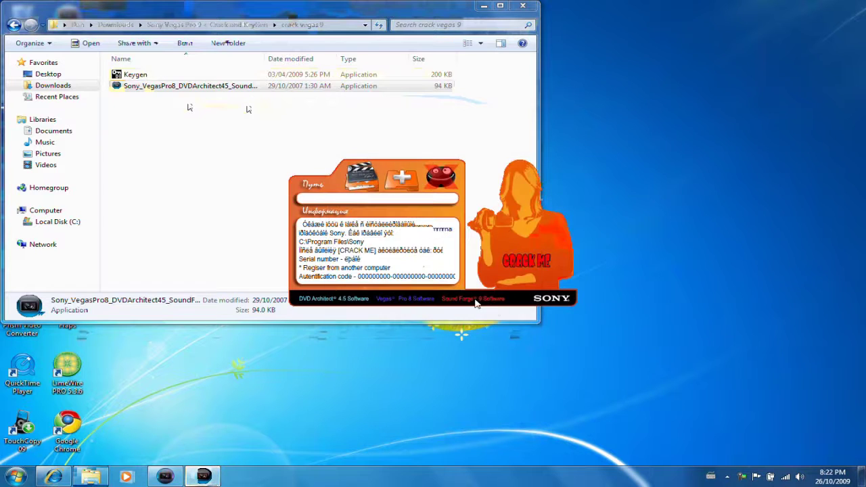
click(441, 179)
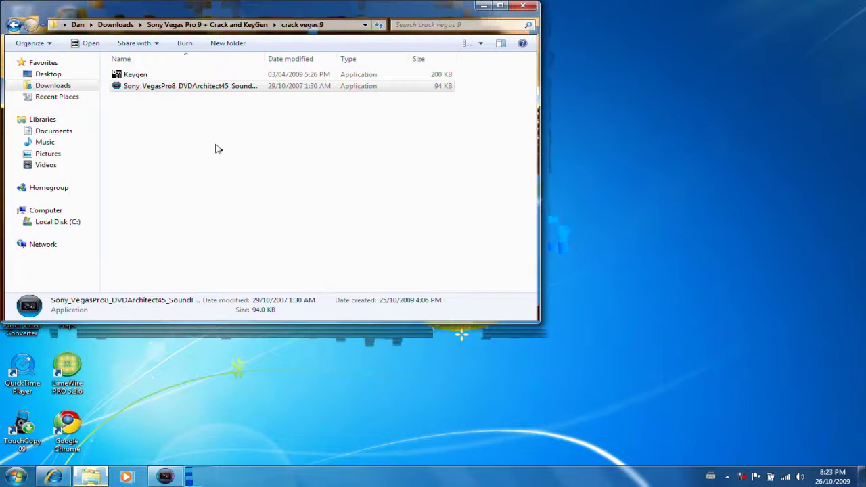
Run the Keygen application, choose Vegas Pro 8.0 Series as the product and generate its codes.
click(195, 133)
double_click(138, 76)
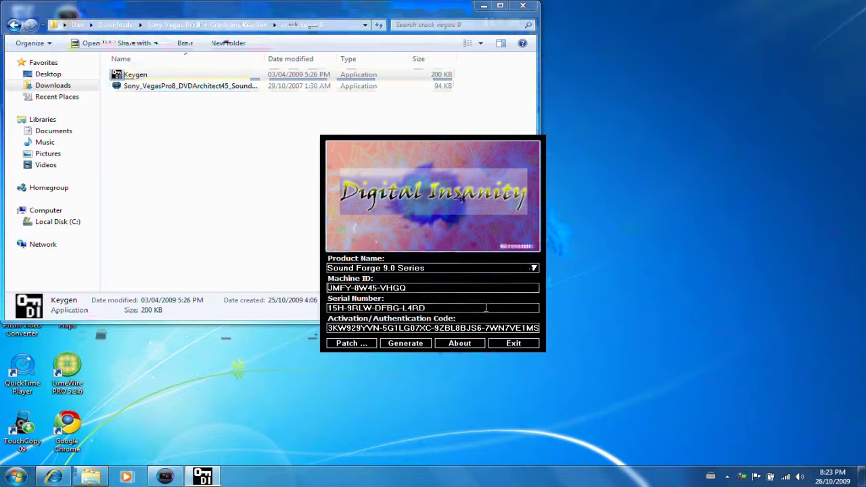
click(535, 268)
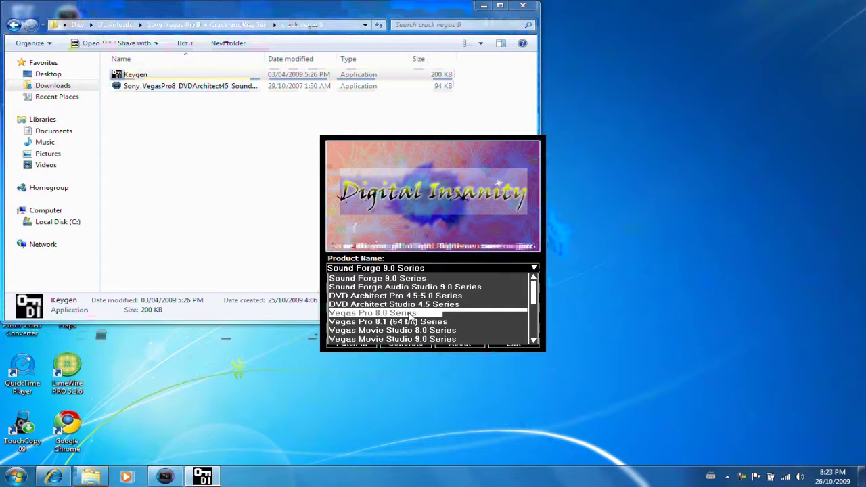
click(410, 314)
click(406, 343)
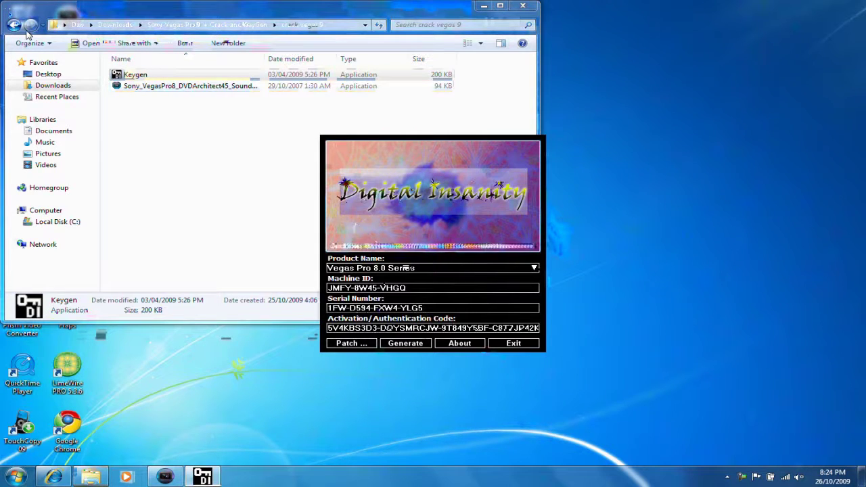
Return to the parent folder and read the how to install text document, including the cut-off line ends, and close it.
click(303, 173)
key(BackSpace)
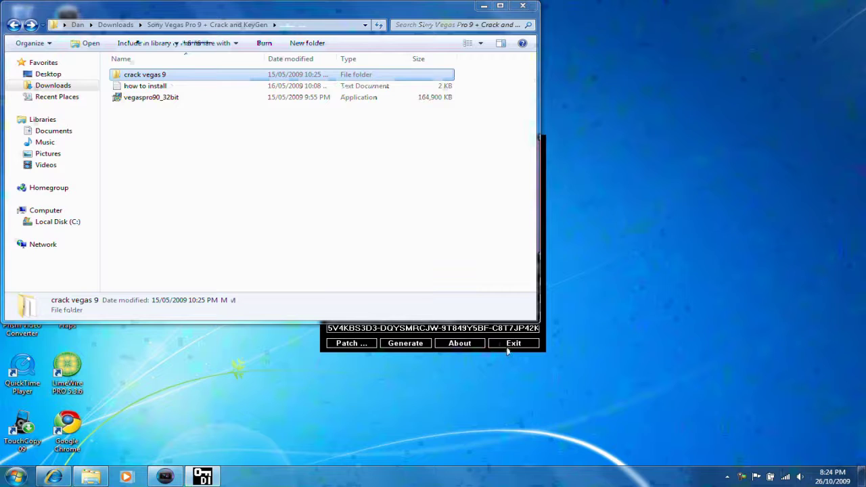
click(159, 86)
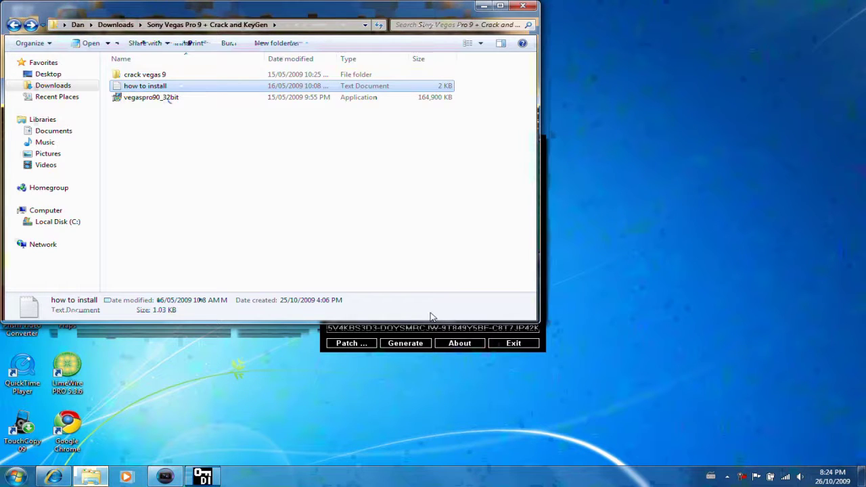
key(Return)
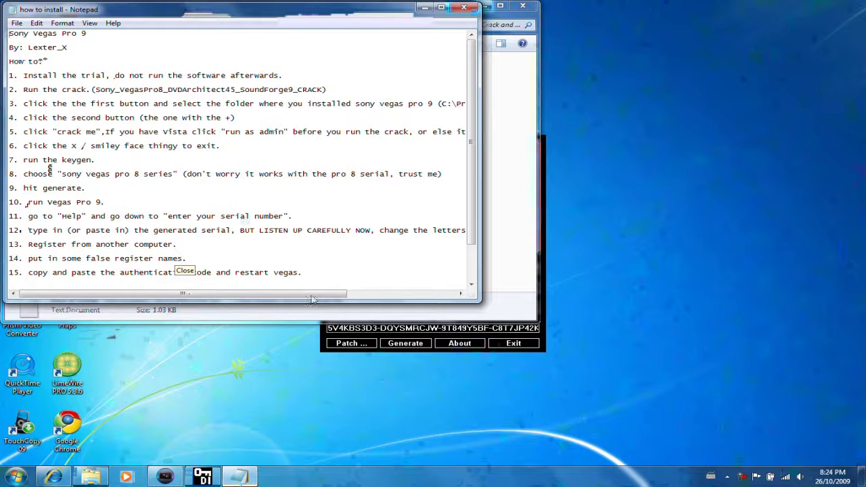
drag(313, 294, 421, 294)
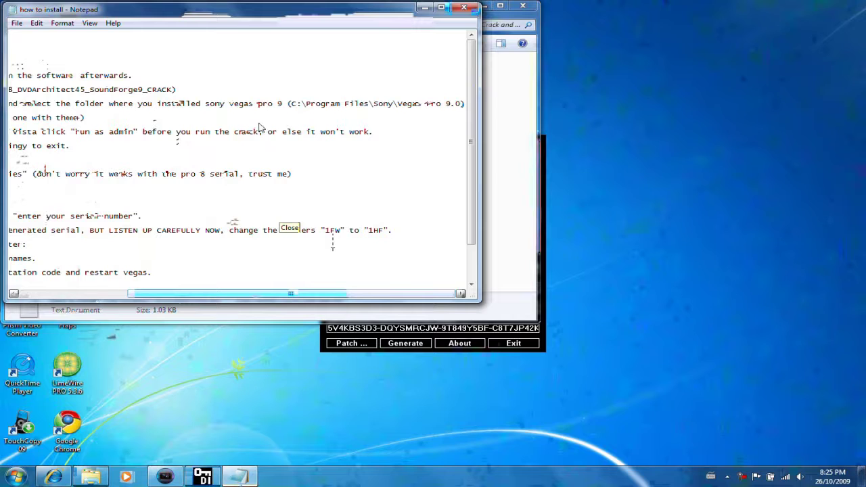
key(Home)
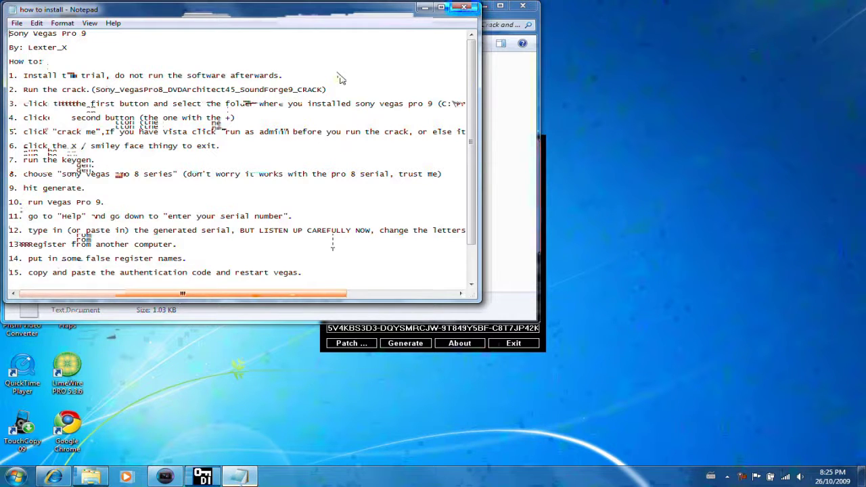
click(463, 8)
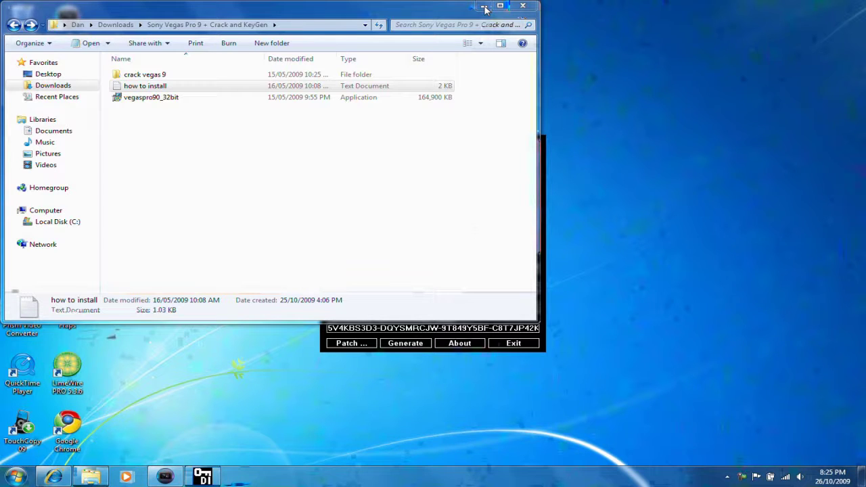
Minimize the file window, switch to Vegas Pro 9.0 and dismiss the Windows color scheme prompt.
click(433, 308)
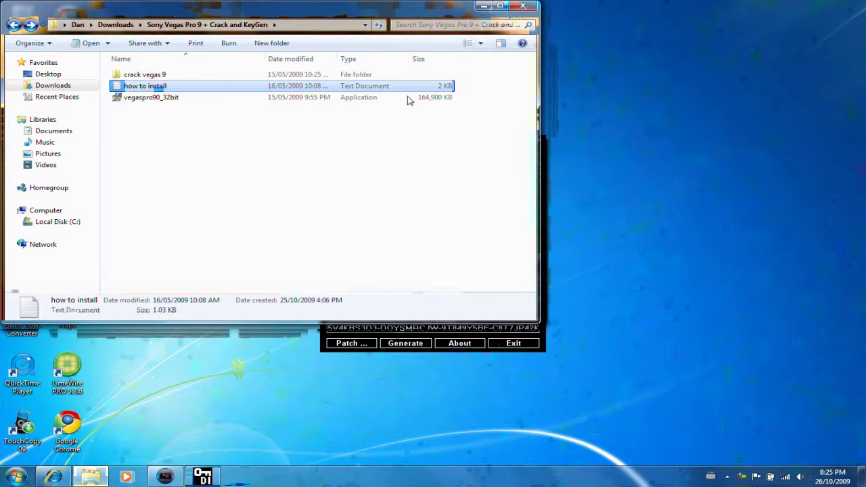
key(super+Down)
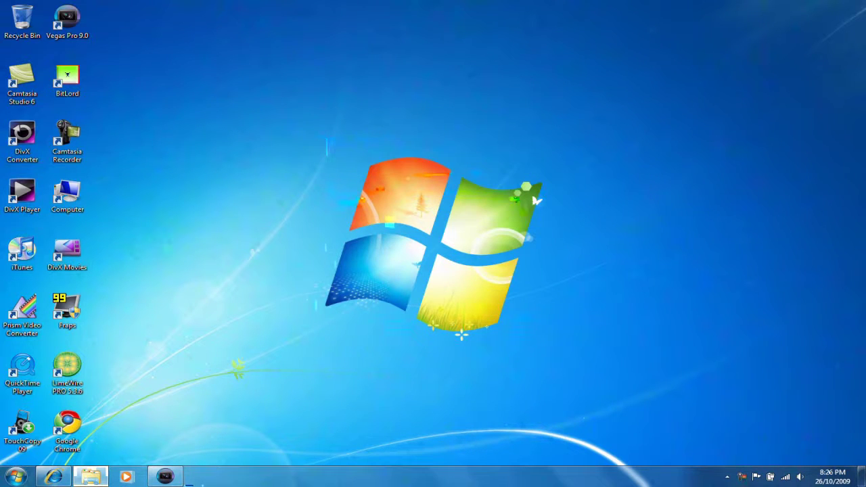
mouse_move(165, 477)
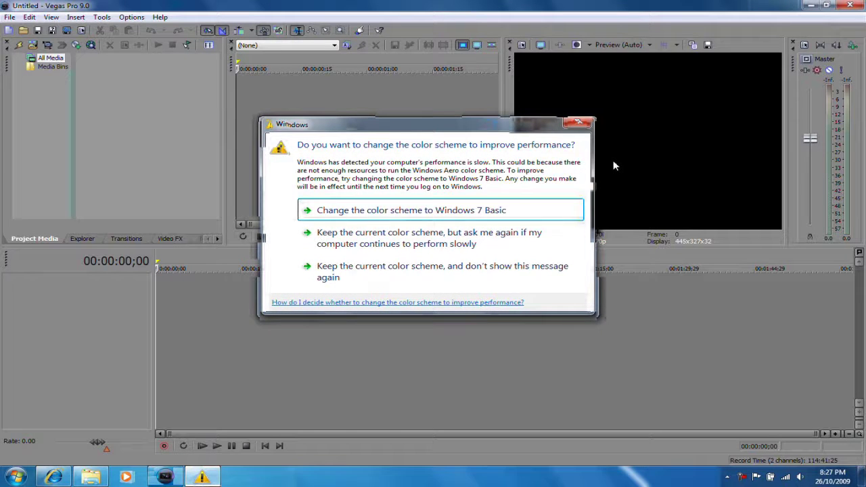
click(579, 124)
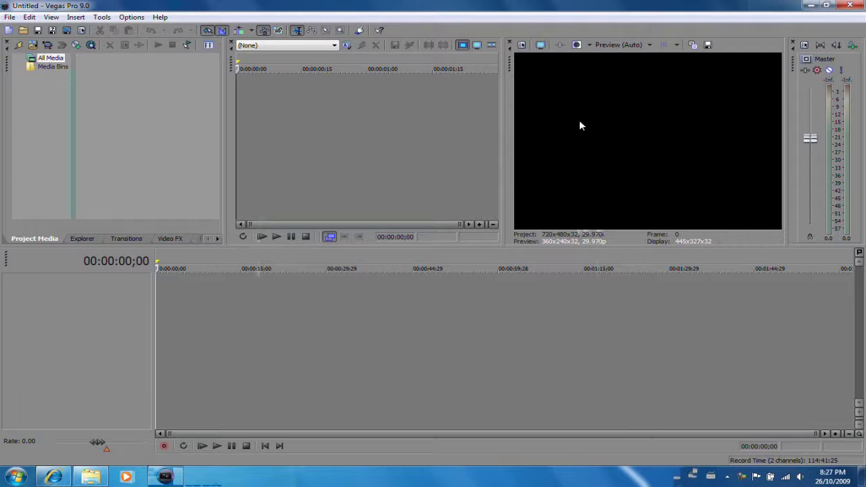